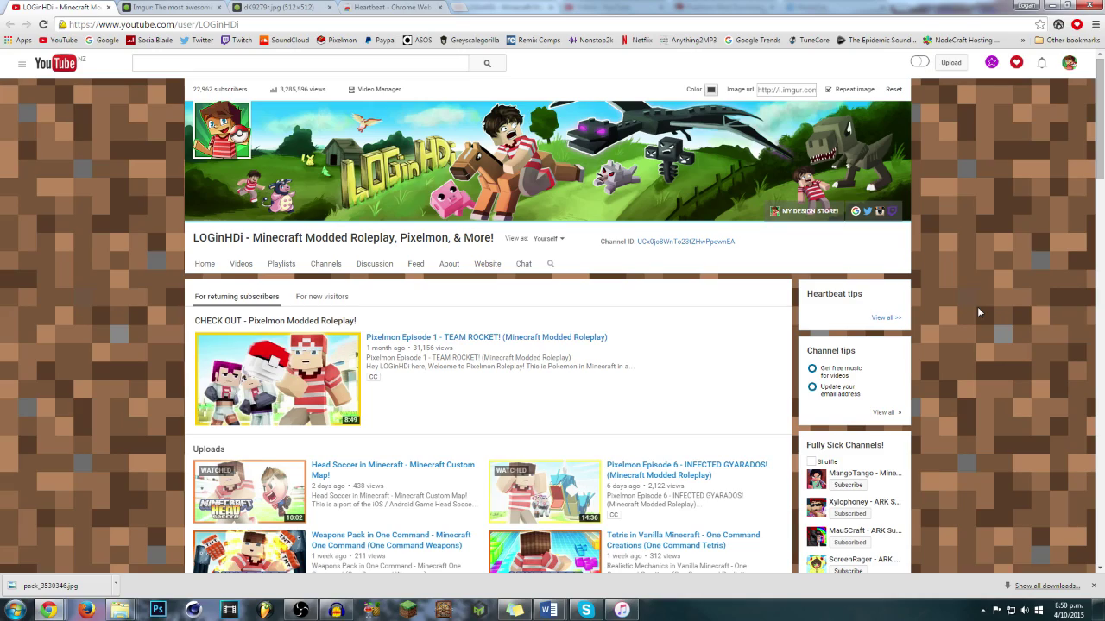
# Step: Scroll through the channel page to inspect its current background
pyautogui.scroll(-2, 981, 235)
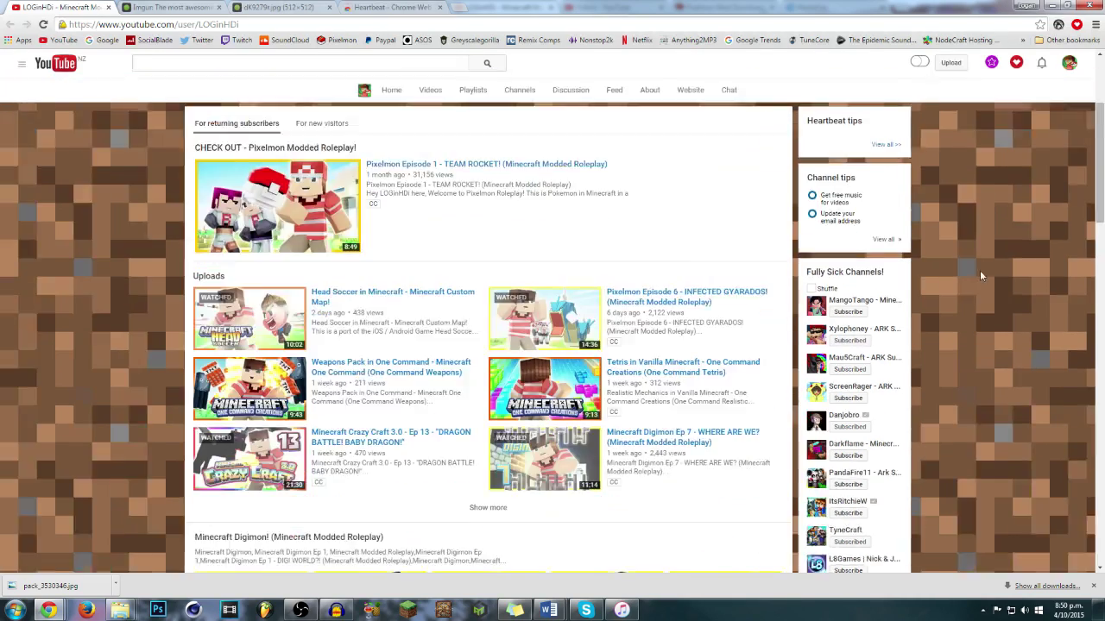
pyautogui.scroll(-2, 980, 270)
pyautogui.scroll(-1, 981, 271)
pyautogui.scroll(-1, 979, 286)
pyautogui.scroll(-2, 979, 287)
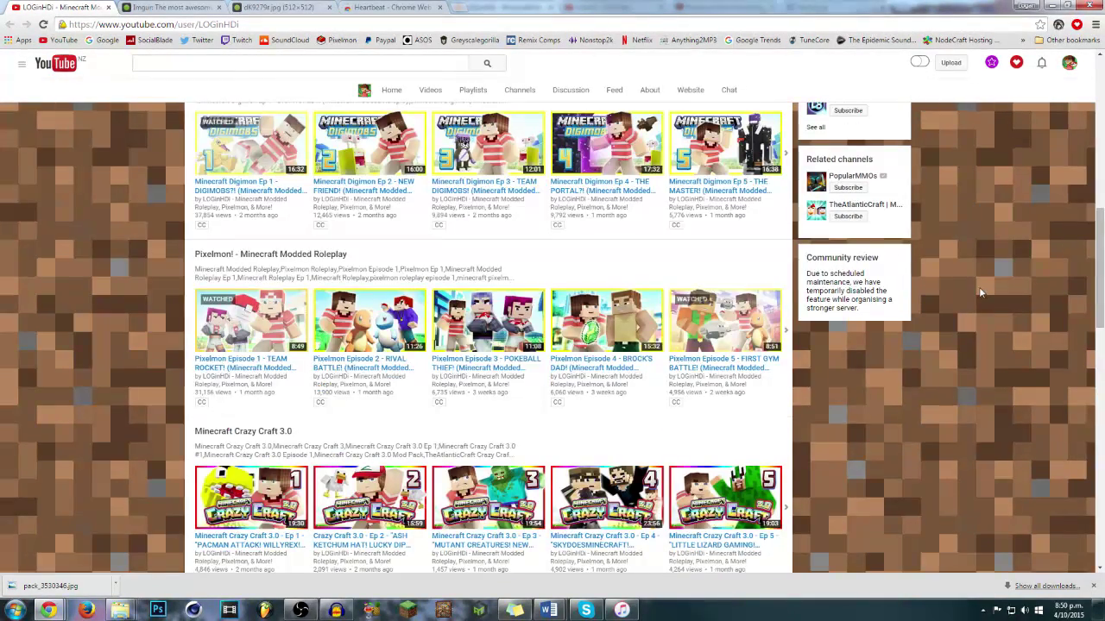
pyautogui.scroll(5, 984, 302)
pyautogui.scroll(2, 979, 344)
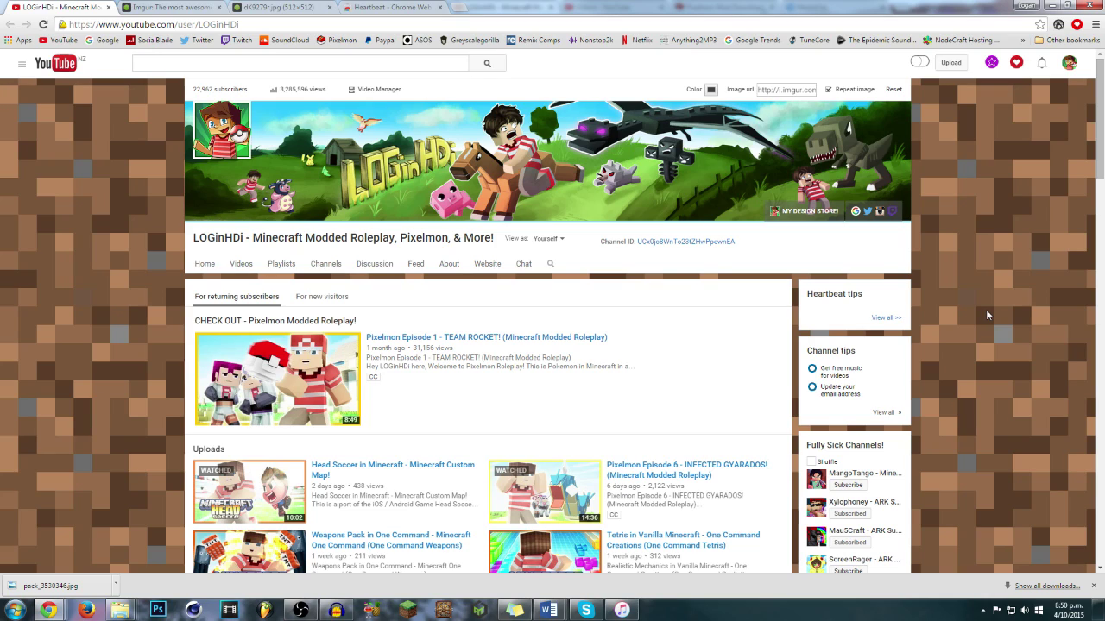
# Step: Check the Heartbeat extension's store page, then reload the channel and open its background settings
pyautogui.click(380, 8)
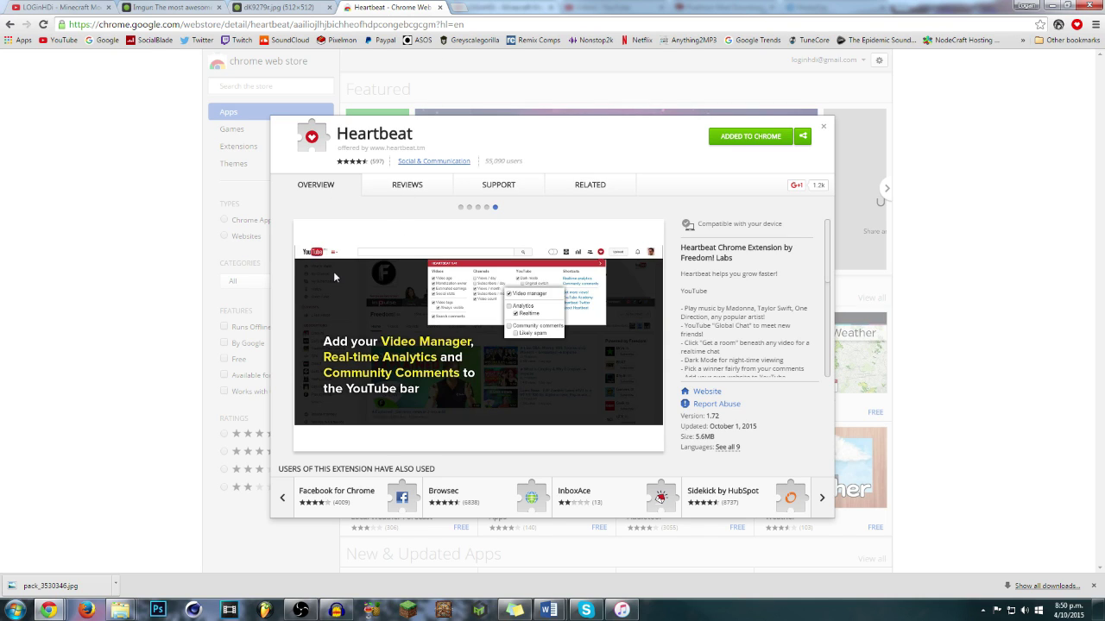
pyautogui.click(32, 7)
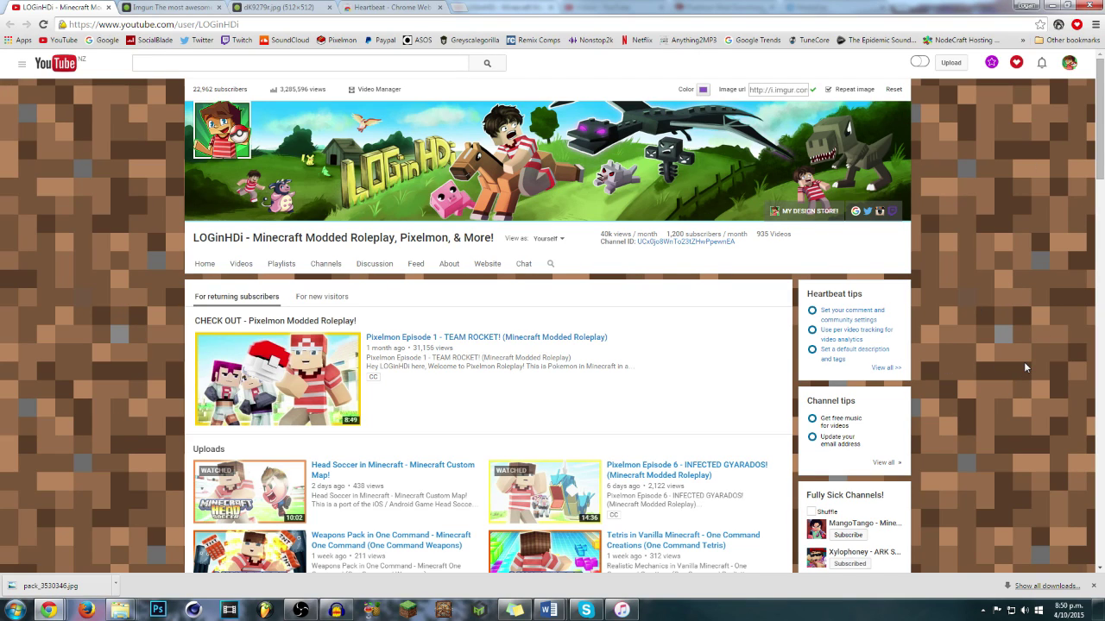
pyautogui.press('F5')
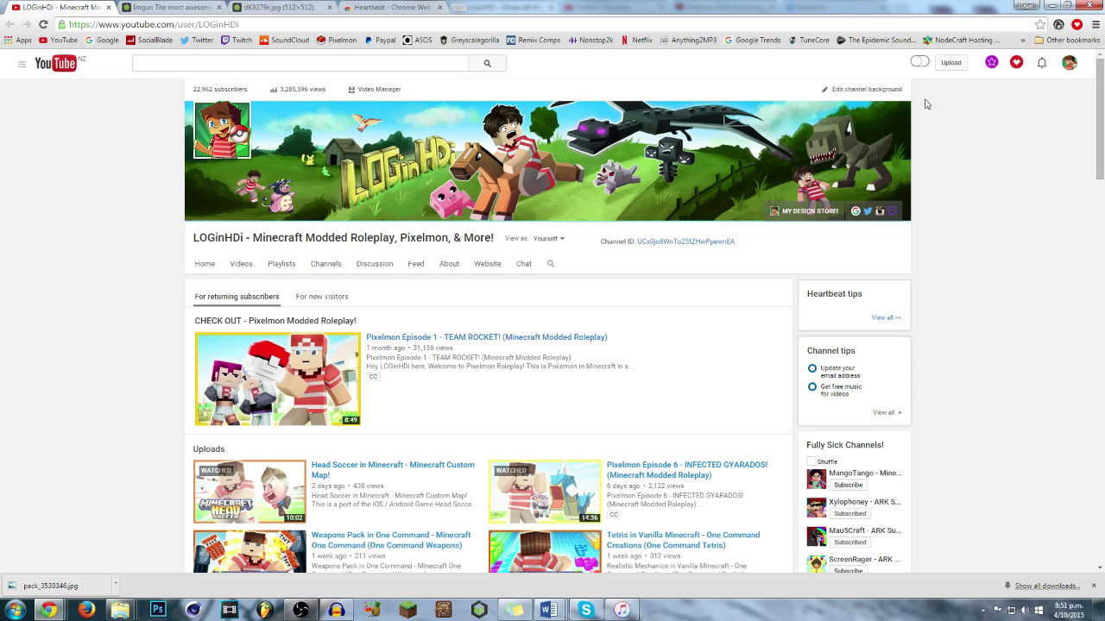
pyautogui.click(885, 92)
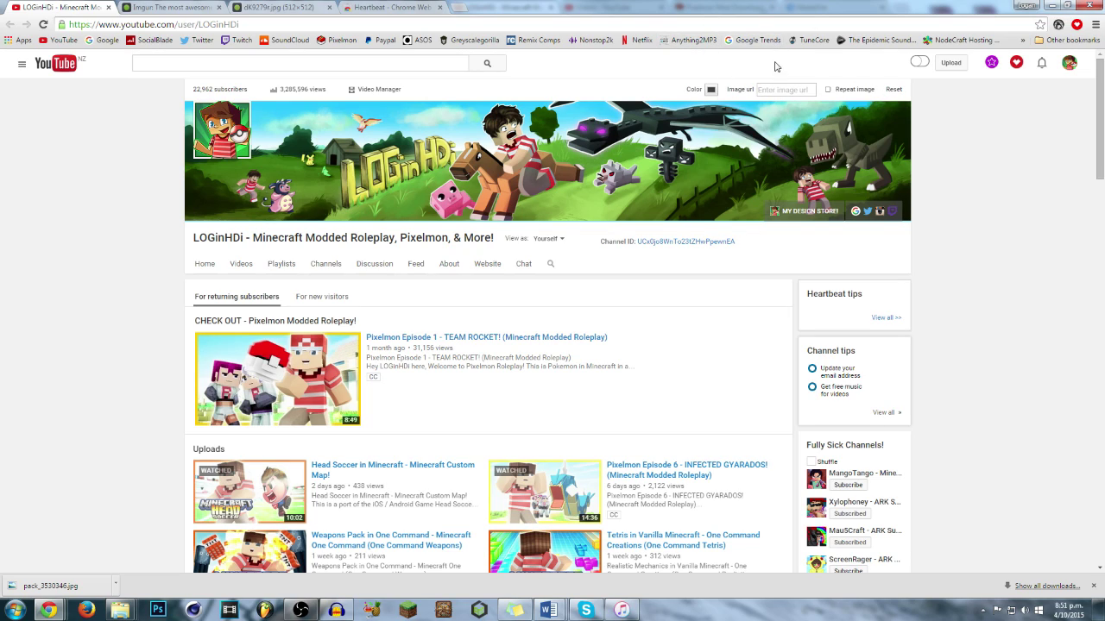
# Step: Pick red in the colour chooser and apply it as the background colour
pyautogui.click(711, 88)
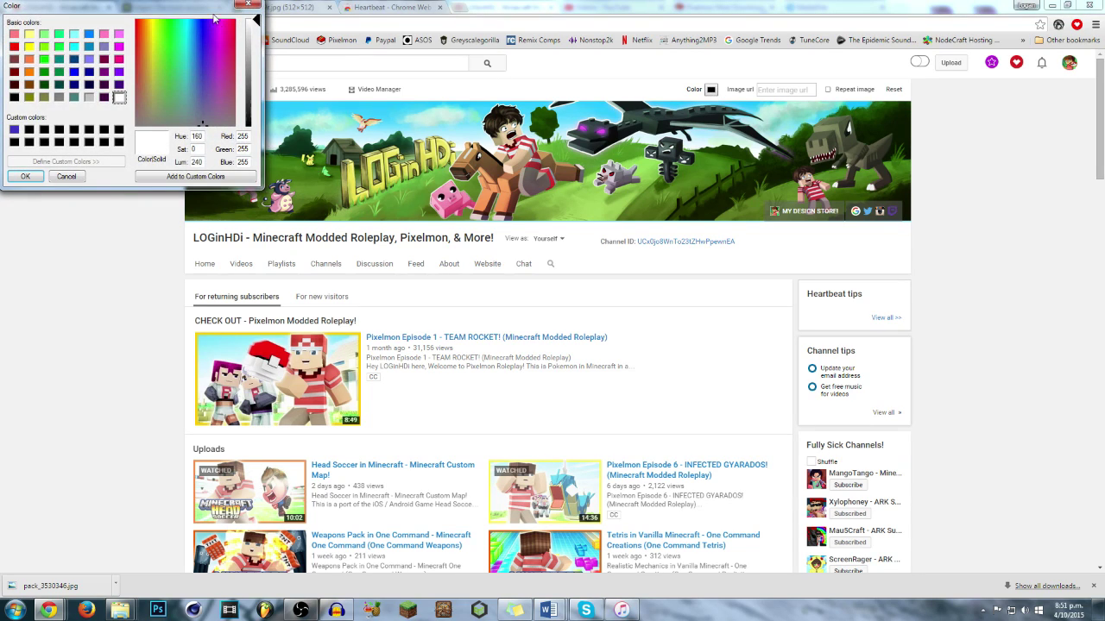
pyautogui.moveTo(193, 11)
pyautogui.mouseDown()
pyautogui.moveTo(762, 230)
pyautogui.moveTo(735, 200)
pyautogui.mouseUp()
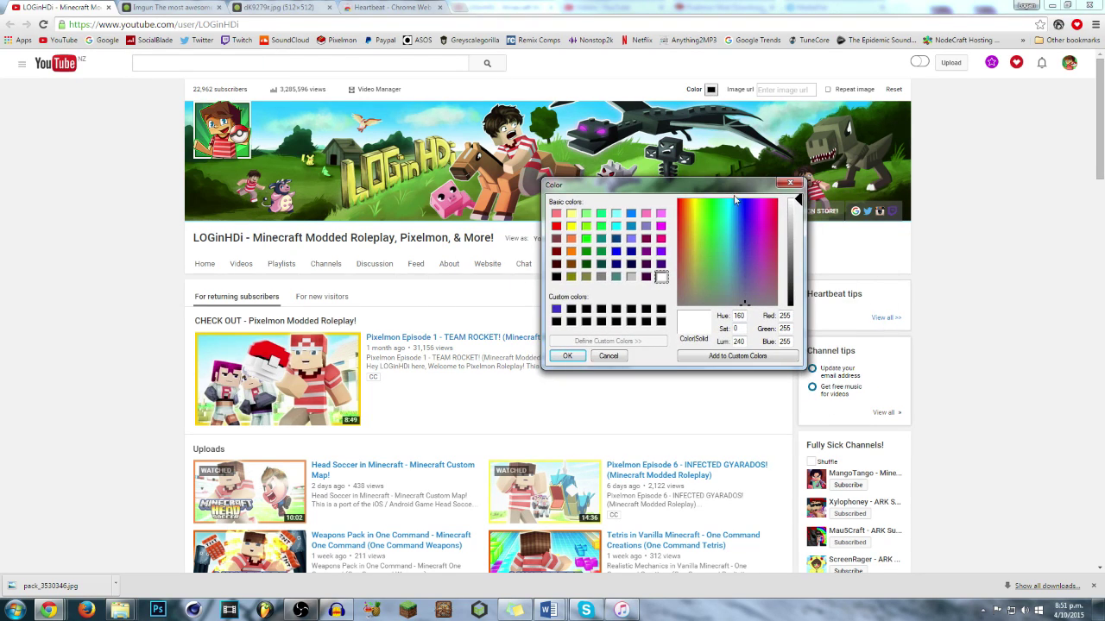
pyautogui.click(617, 226)
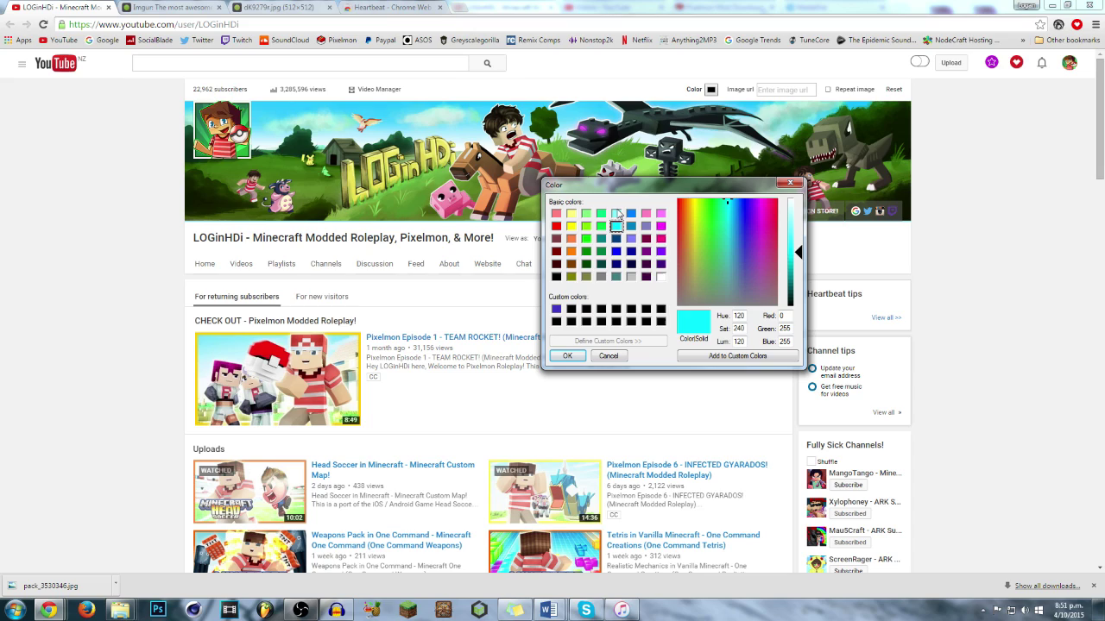
pyautogui.click(616, 239)
pyautogui.moveTo(745, 249)
pyautogui.mouseDown()
pyautogui.moveTo(731, 244)
pyautogui.moveTo(746, 242)
pyautogui.mouseUp()
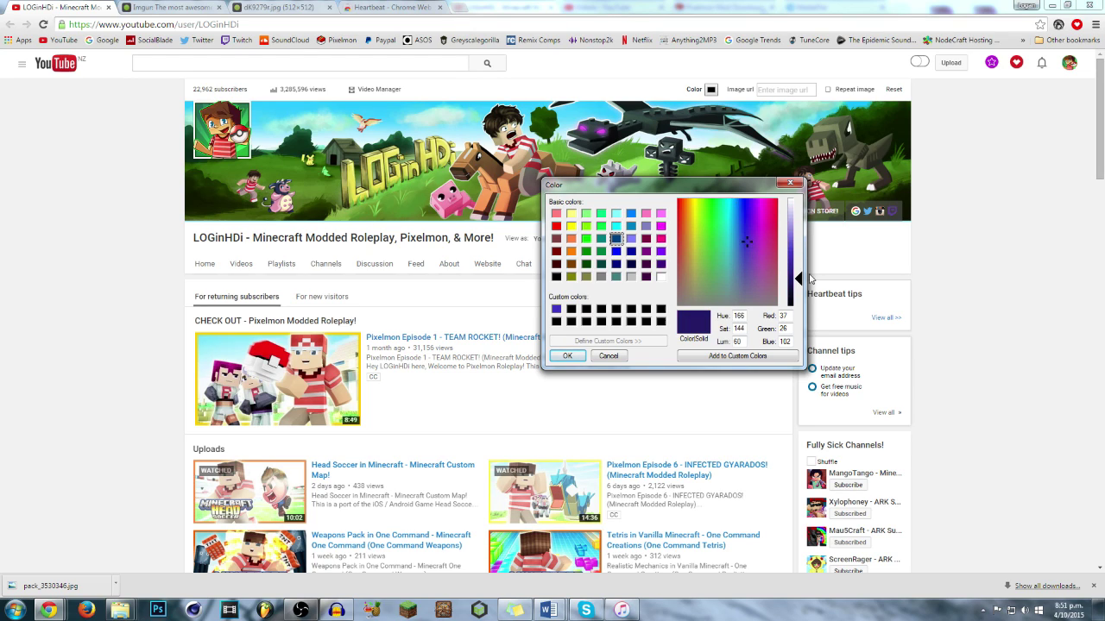
pyautogui.moveTo(797, 279)
pyautogui.mouseDown()
pyautogui.moveTo(798, 202)
pyautogui.moveTo(797, 248)
pyautogui.mouseUp()
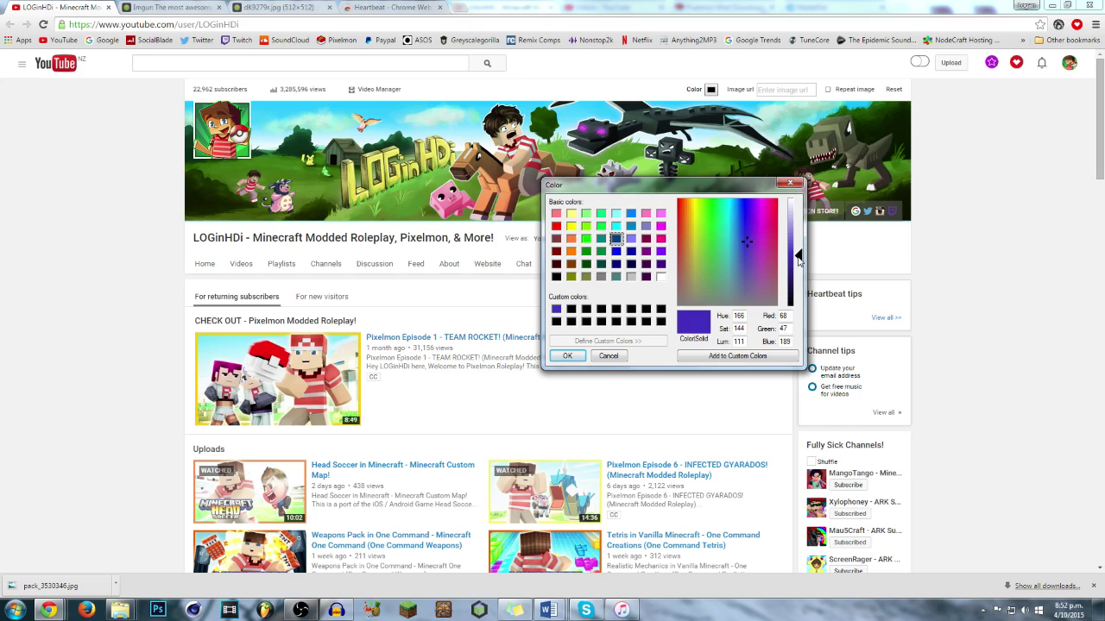
pyautogui.moveTo(722, 241); pyautogui.dragTo(679, 200)
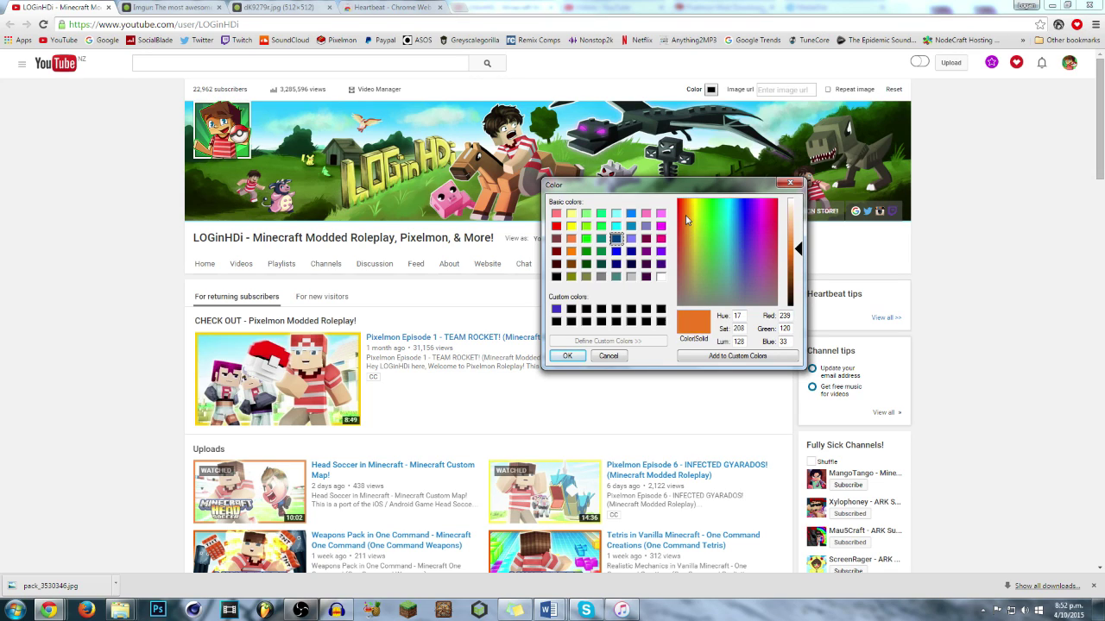
pyautogui.moveTo(796, 249); pyautogui.dragTo(796, 257)
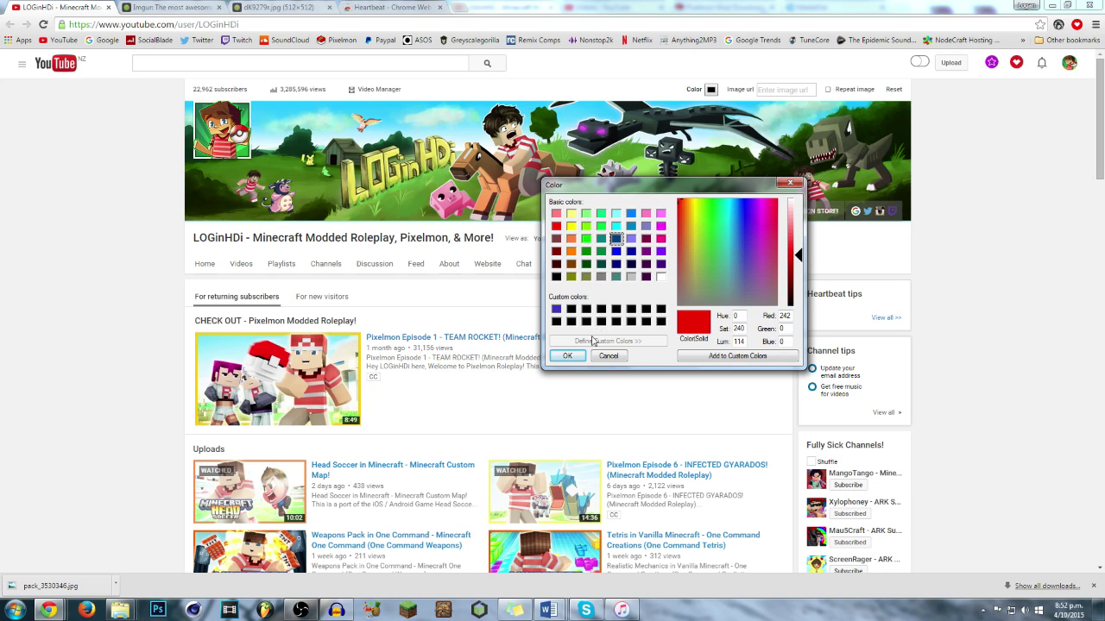
pyautogui.click(567, 355)
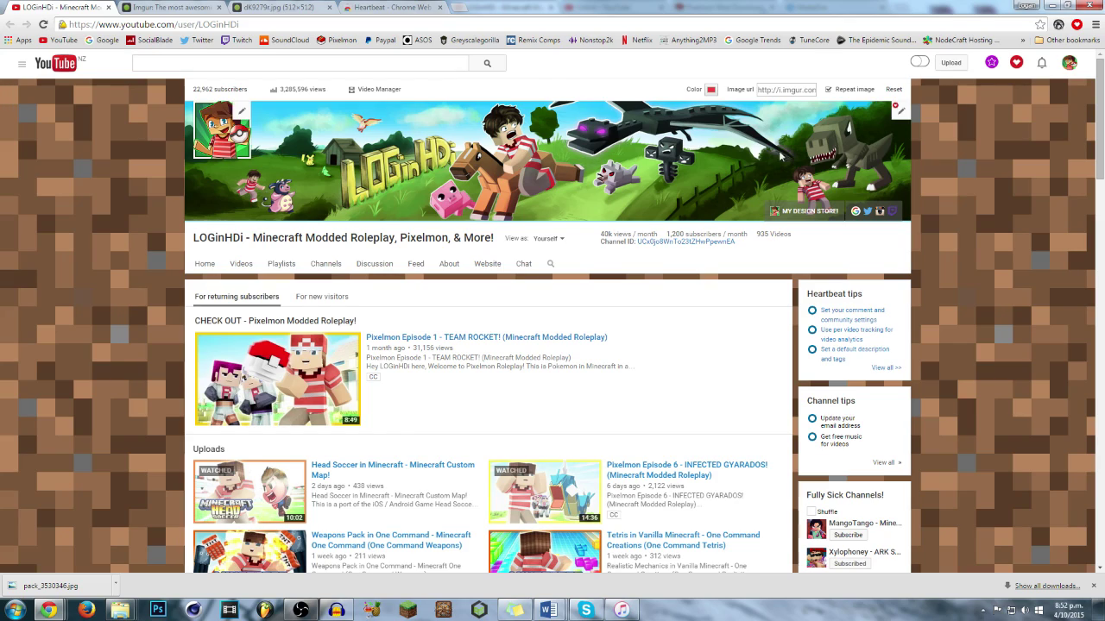
# Step: Clear the background image link and reapply red as the page background
pyautogui.tripleClick(776, 93)
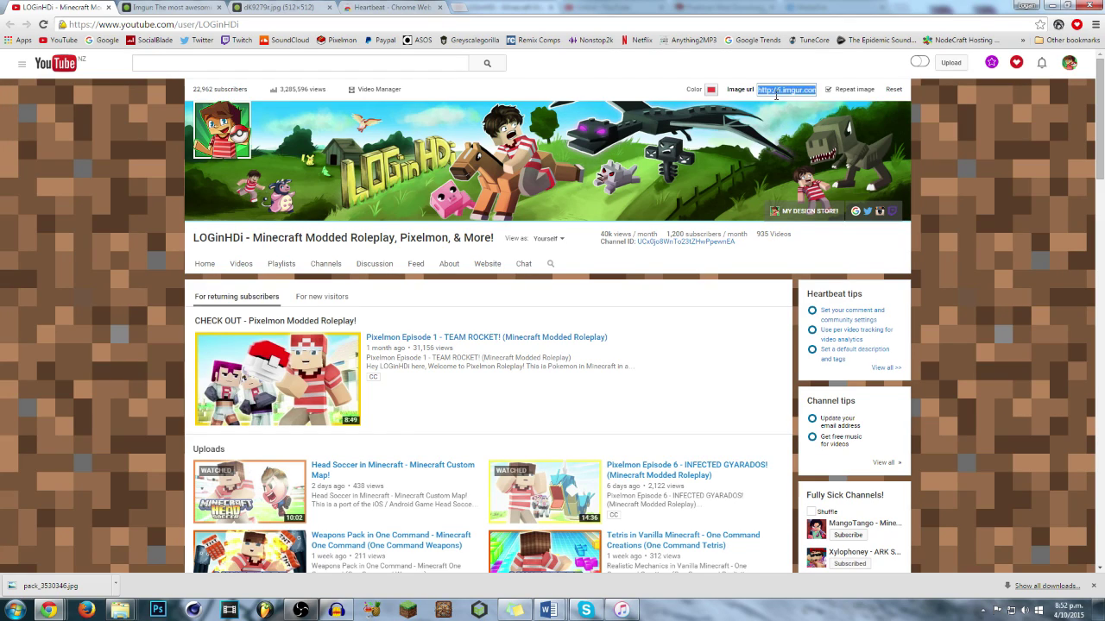
pyautogui.press('BackSpace')
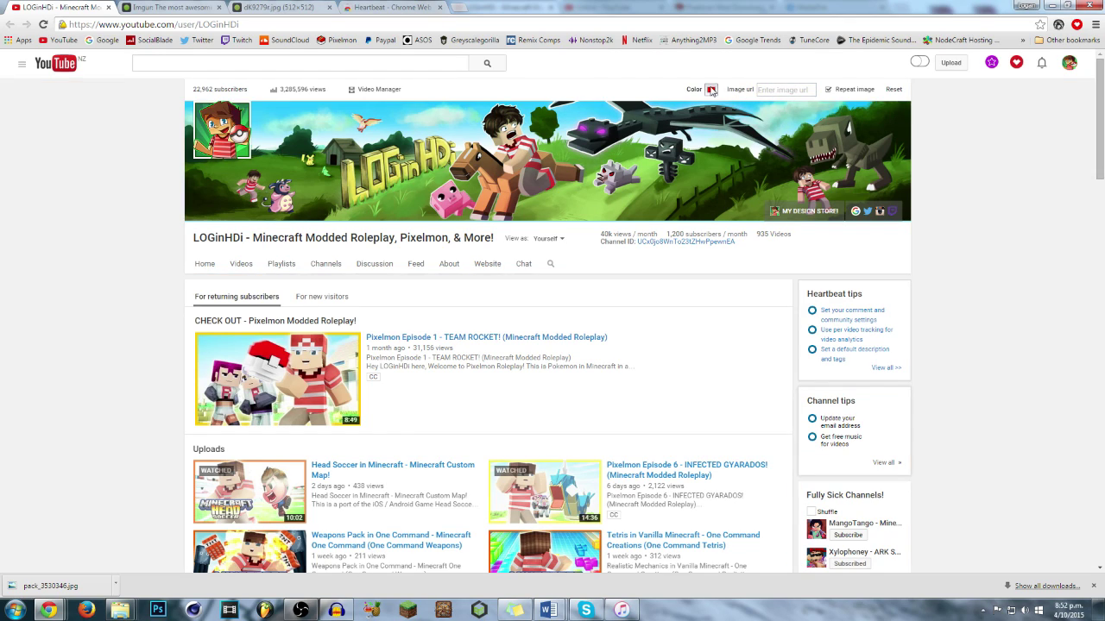
pyautogui.click(711, 89)
pyautogui.click(39, 174)
pyautogui.click(710, 89)
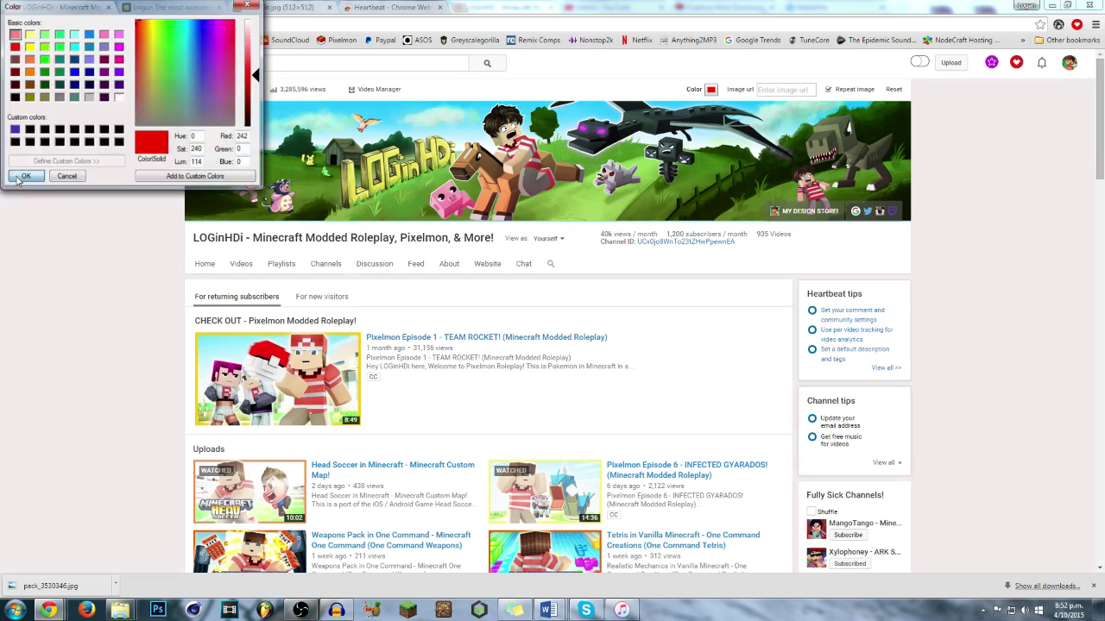
pyautogui.click(21, 176)
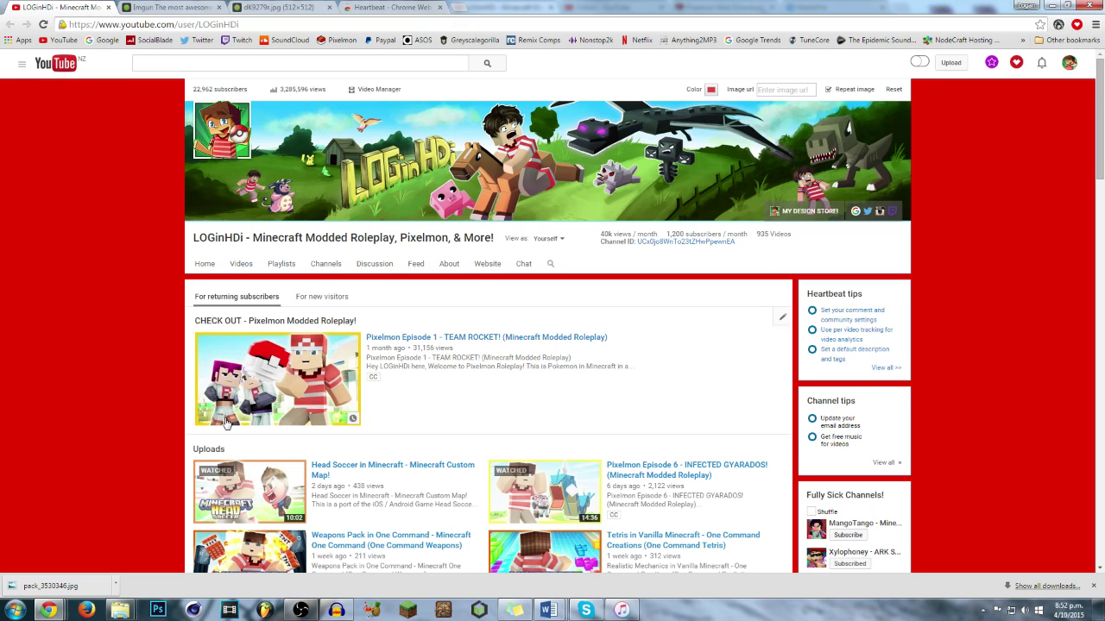
# Step: Upload the dirt texture file pack_3530346 to Imgur from its folder
pyautogui.click(449, 548)
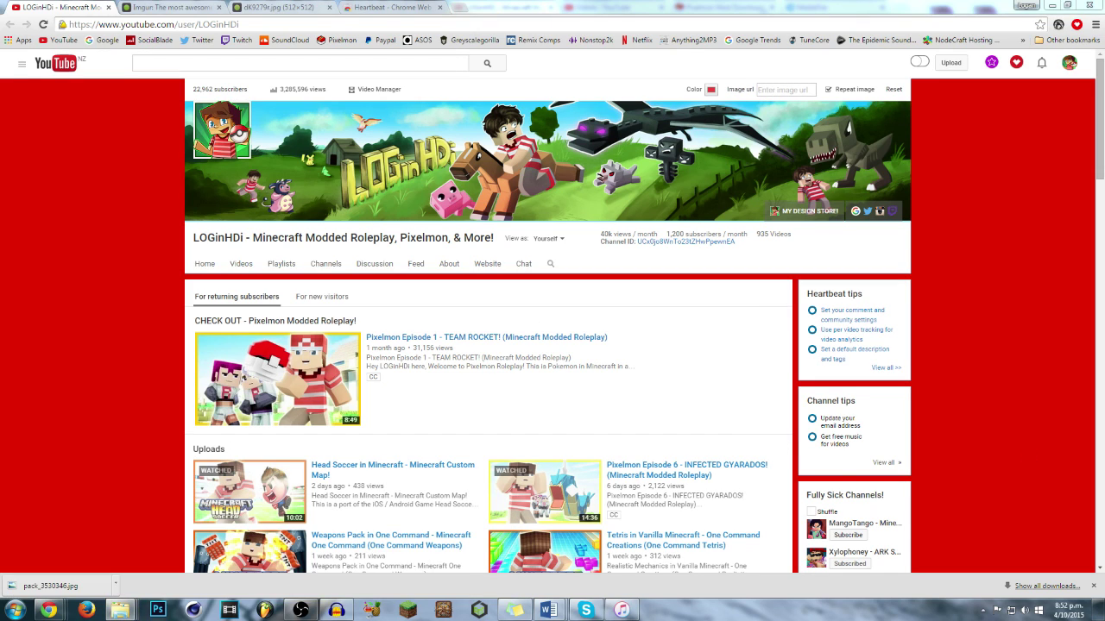
pyautogui.moveTo(803, 246)
pyautogui.mouseDown()
pyautogui.moveTo(516, 205)
pyautogui.moveTo(936, 230)
pyautogui.mouseUp()
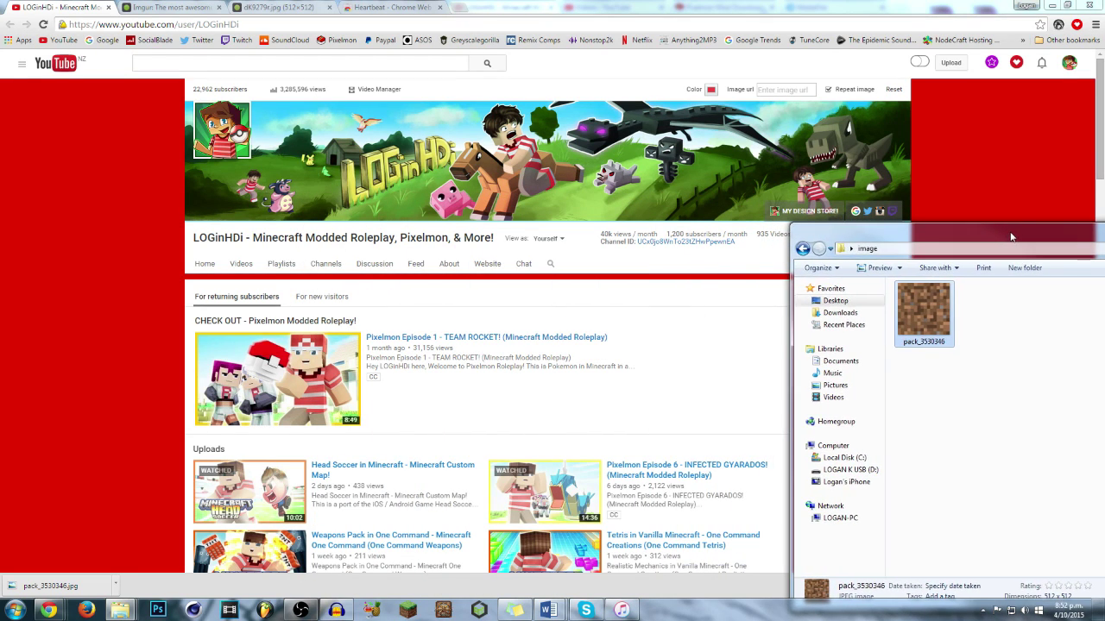
pyautogui.moveTo(936, 230); pyautogui.dragTo(1012, 237)
pyautogui.click(172, 7)
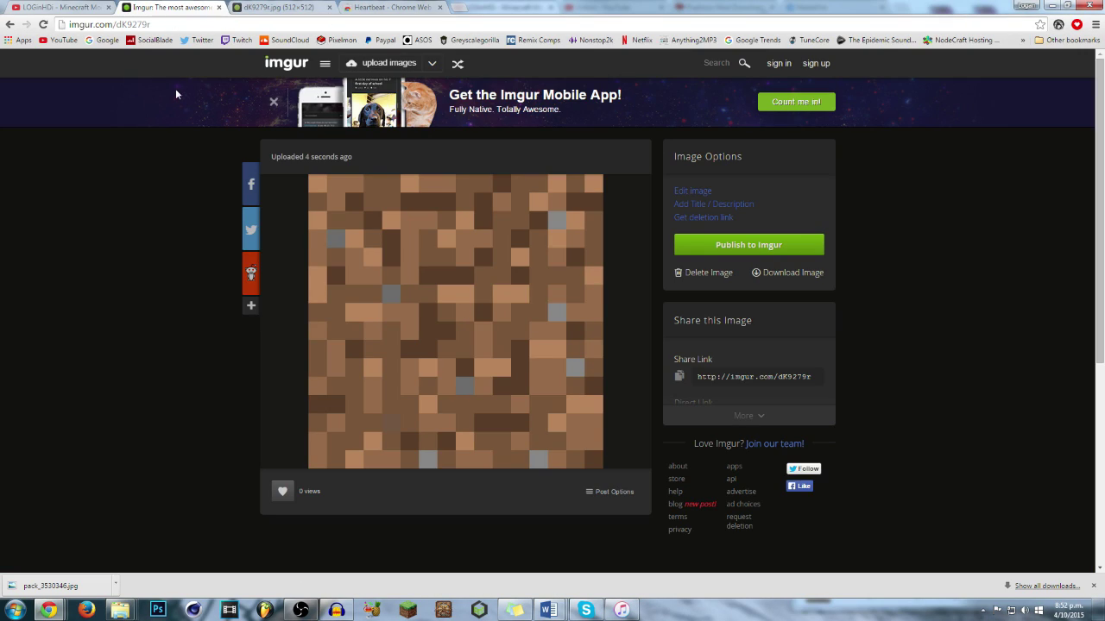
pyautogui.click(280, 71)
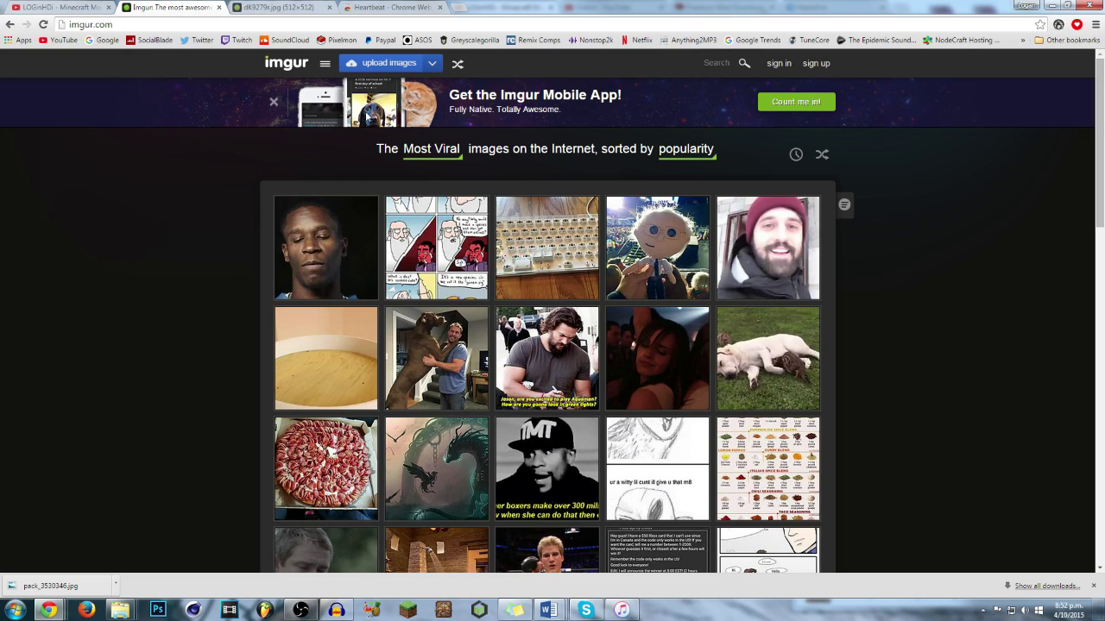
pyautogui.click(369, 67)
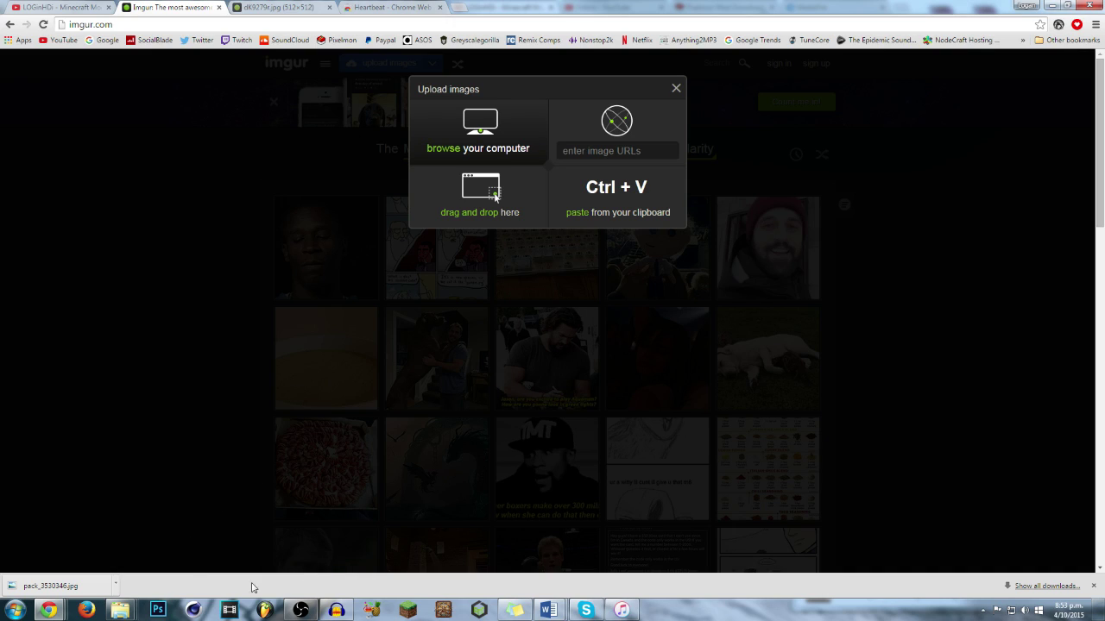
pyautogui.click(119, 610)
pyautogui.moveTo(756, 328); pyautogui.dragTo(583, 238)
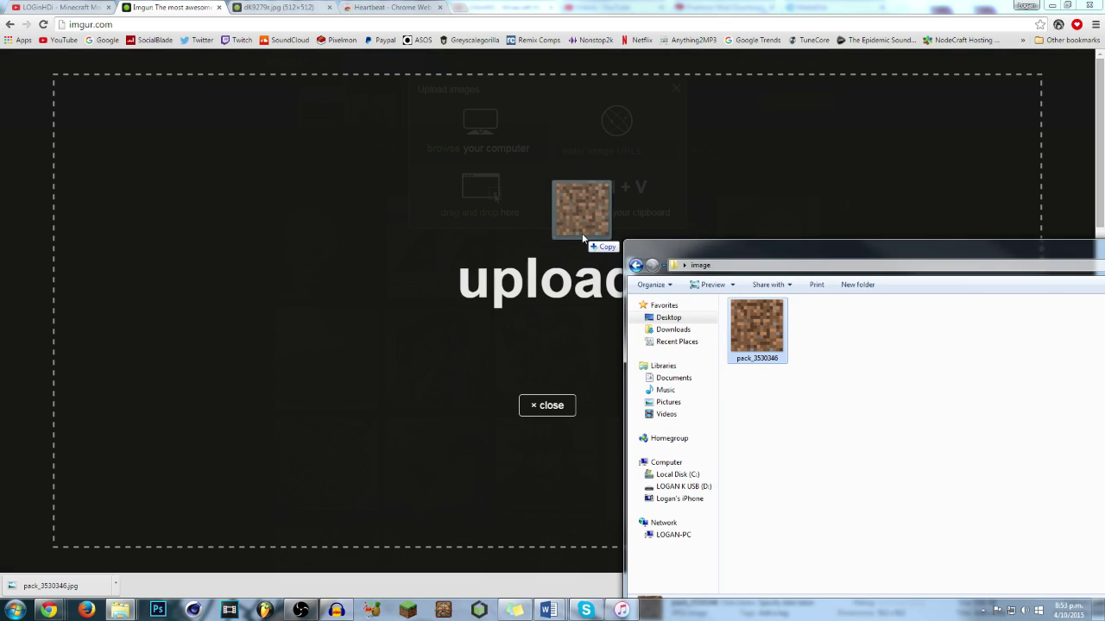
pyautogui.click(629, 277)
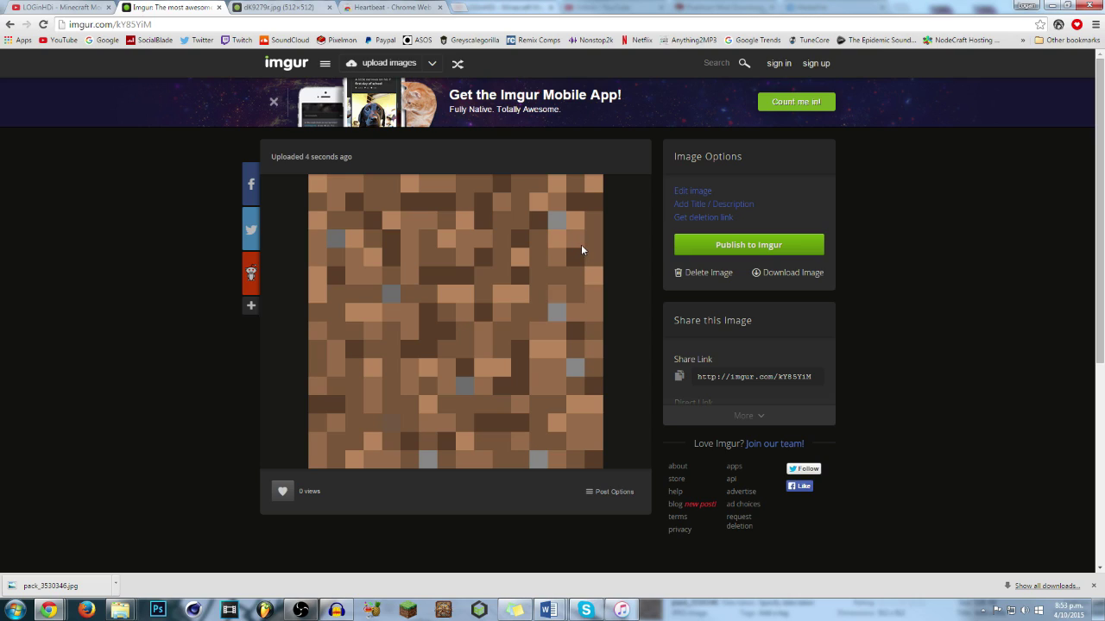
# Step: Open the dirt image at its direct i.imgur address, copy the link, and return to YouTube
pyautogui.rightClick(463, 264)
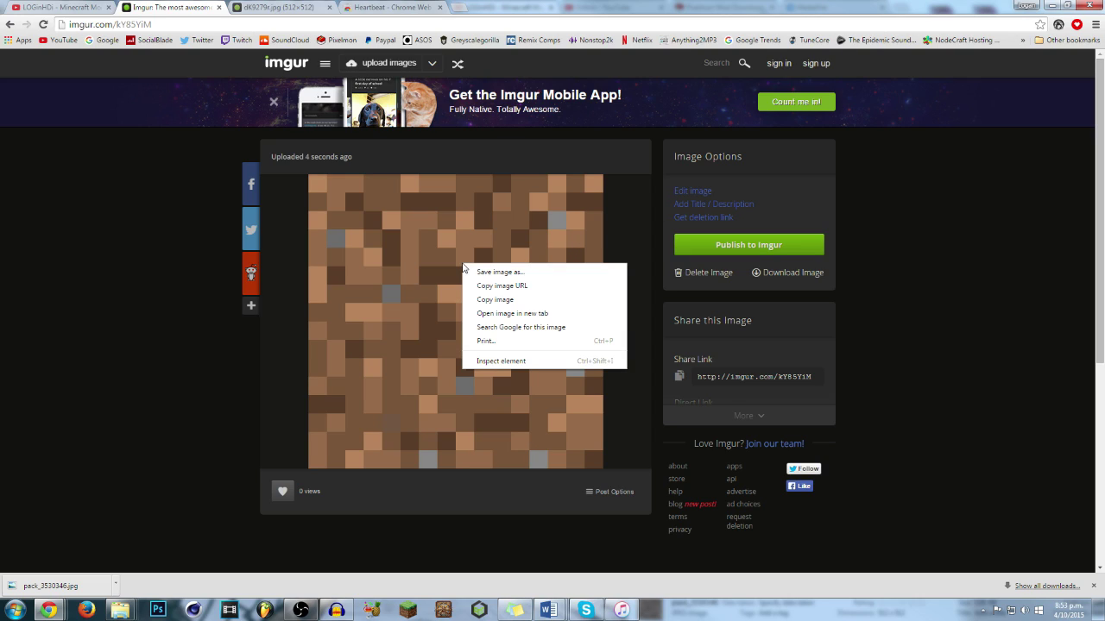
pyautogui.click(500, 313)
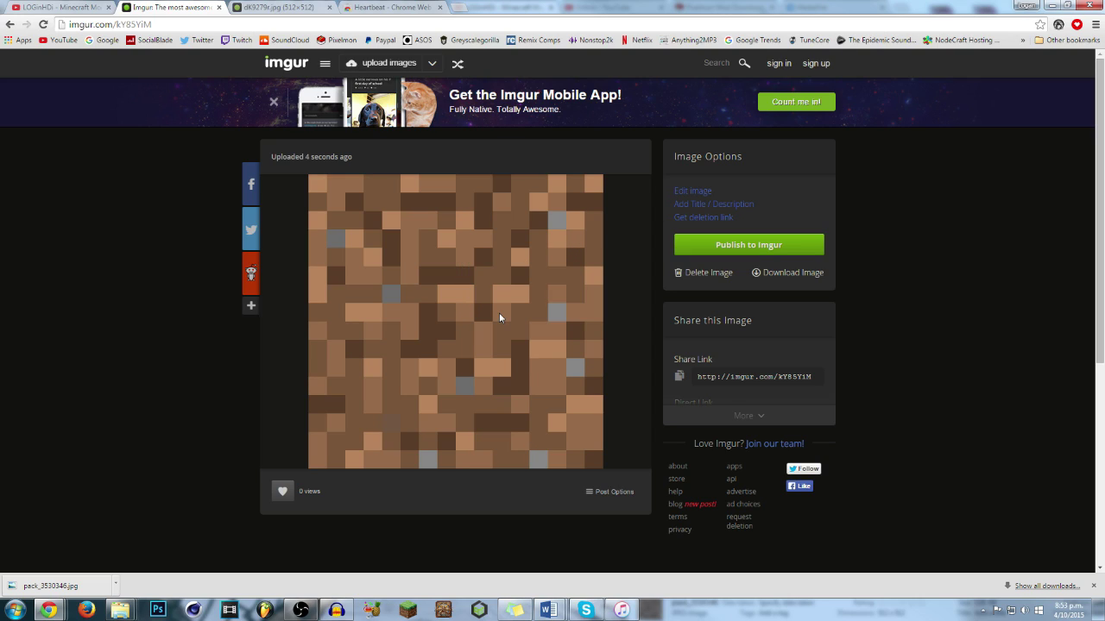
pyautogui.click(265, 7)
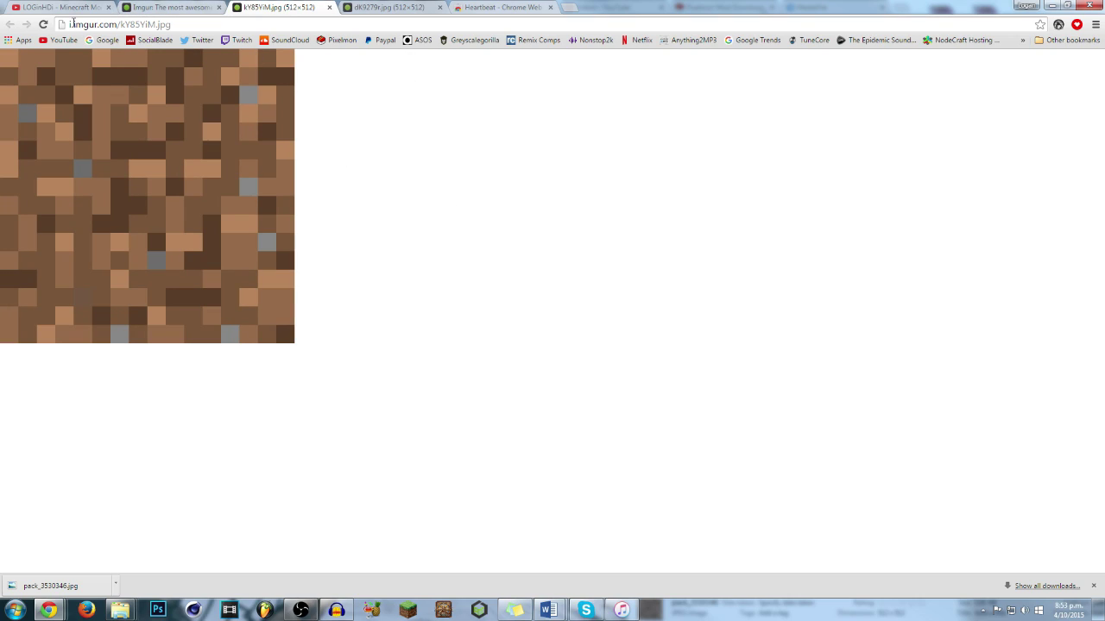
pyautogui.click(165, 23)
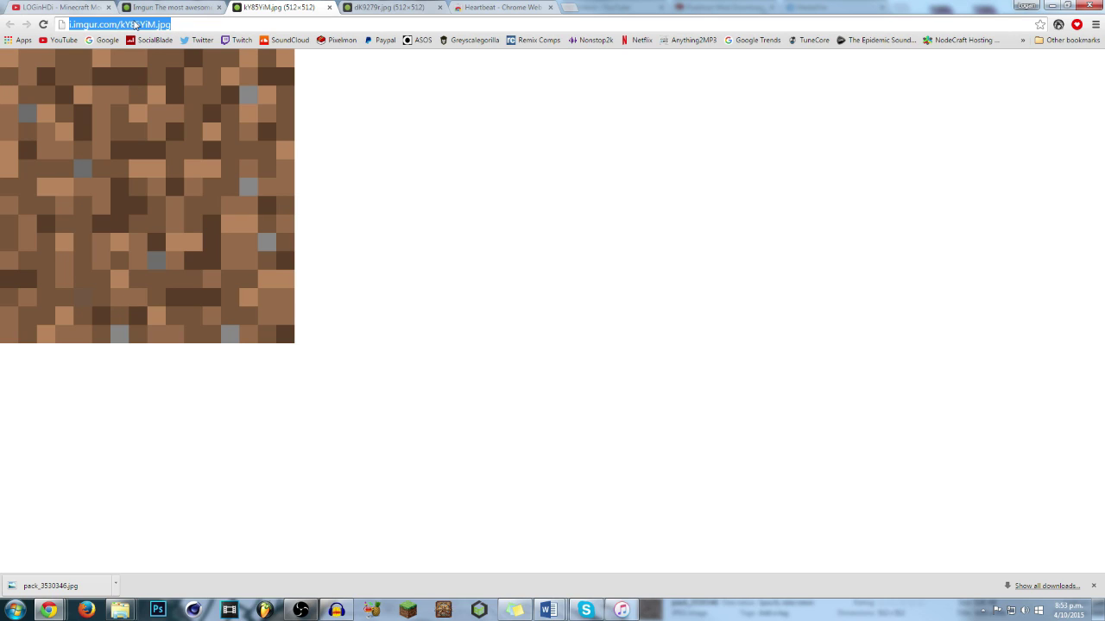
pyautogui.click(160, 25)
pyautogui.click(86, 7)
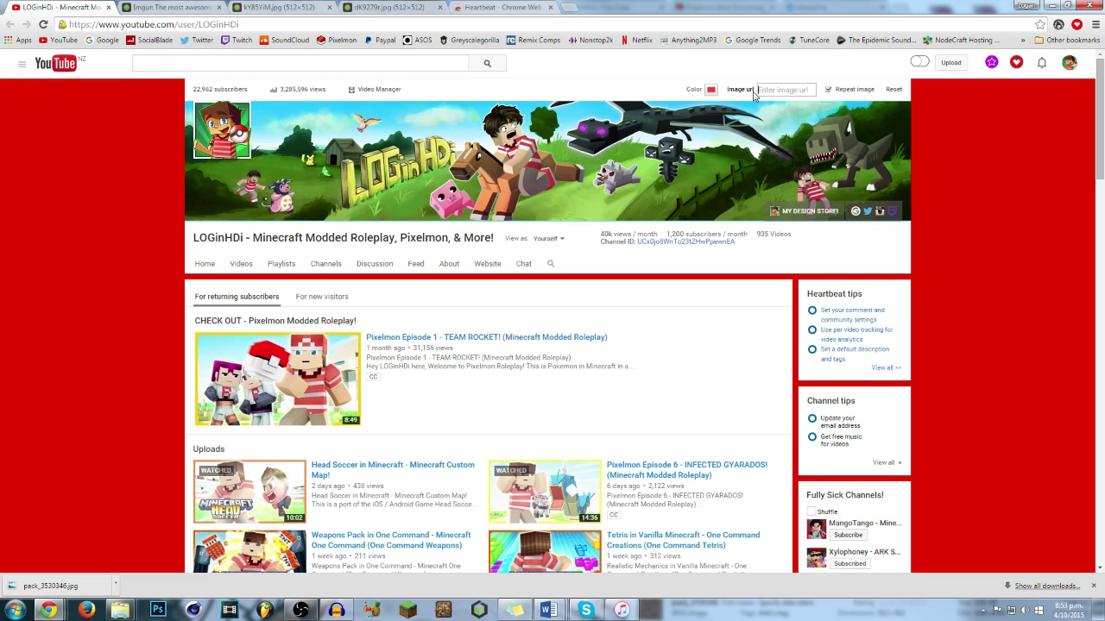
# Step: Paste the dirt image's Imgur link as the channel background image and apply it
pyautogui.hotkey('ctrl', 'v')
pyautogui.press('Return')
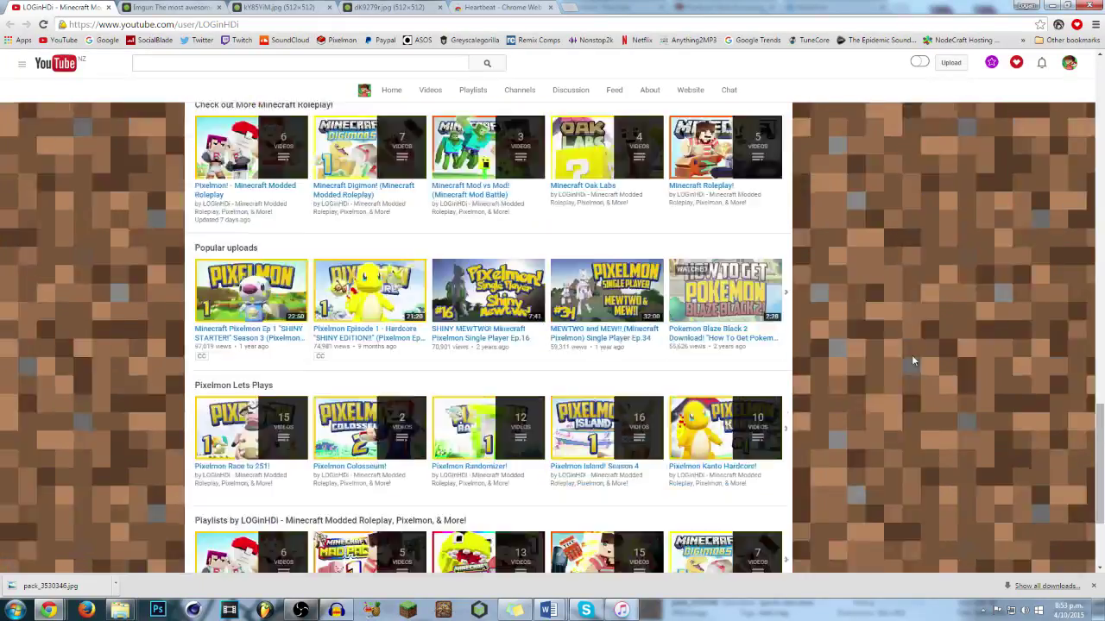
pyautogui.scroll(5, 912, 360)
pyautogui.scroll(10, 910, 351)
pyautogui.scroll(-1, 919, 347)
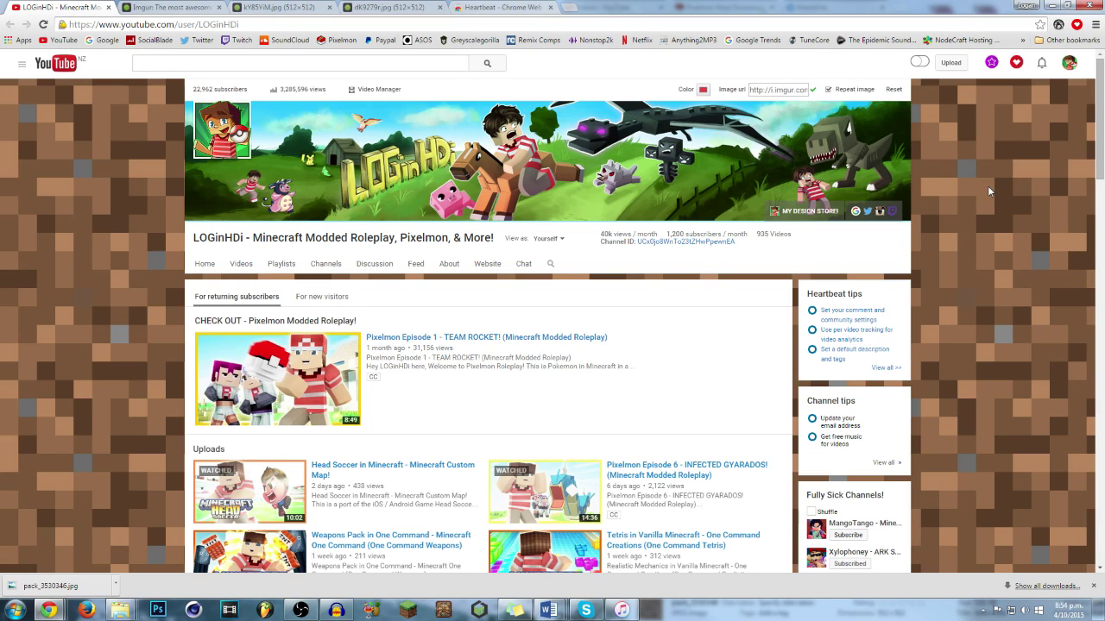
pyautogui.moveTo(343, 238)
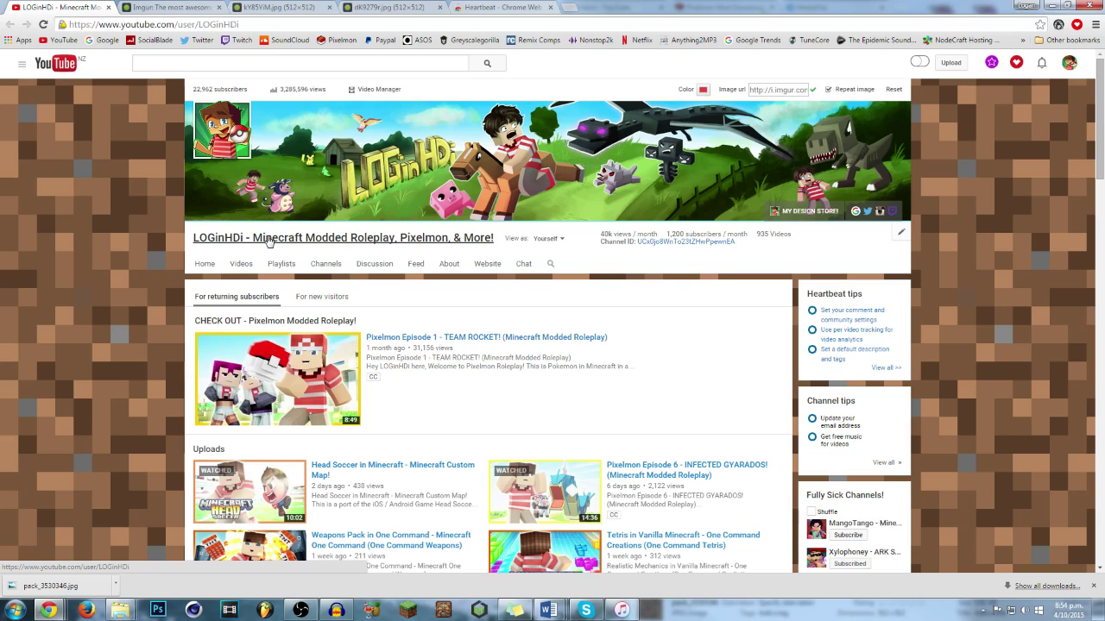
pyautogui.click(268, 241)
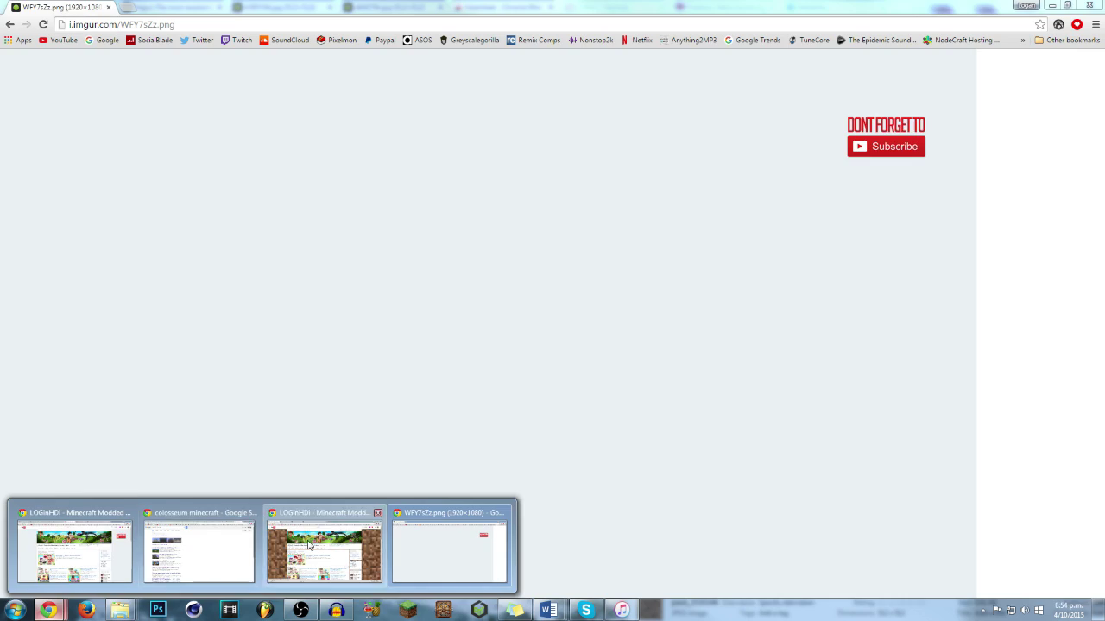
# Step: Replace the background image link with the WFY7sZz.png subscribe image URL
pyautogui.click(319, 543)
pyautogui.click(786, 89)
pyautogui.hotkey('ctrl', 'v')
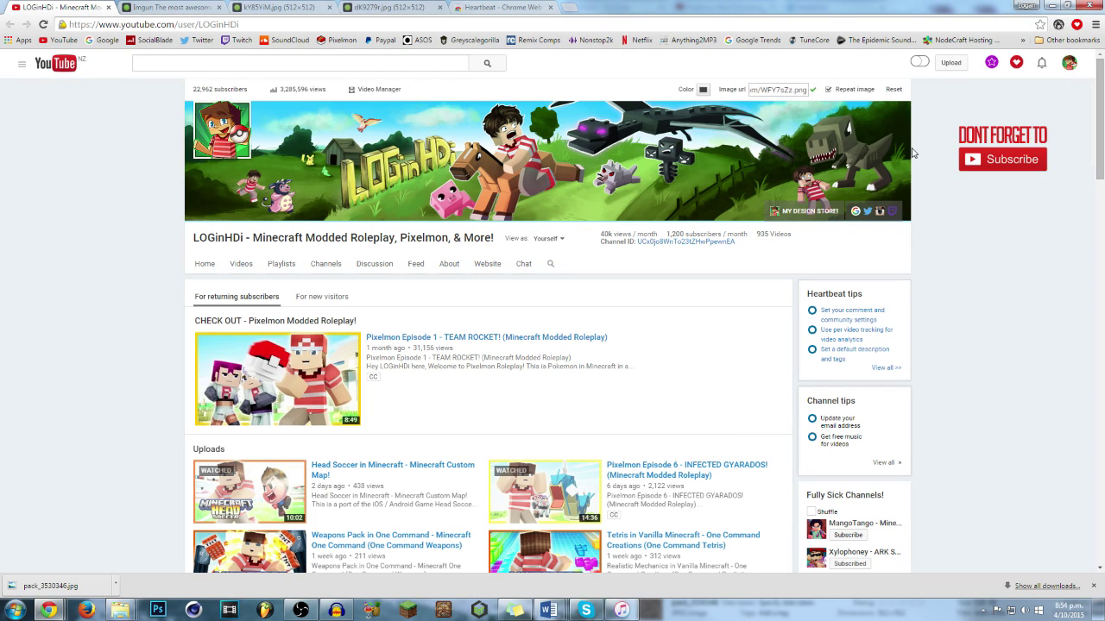
# Step: Turn on Repeat image for the subscribe background and review the page
pyautogui.scroll(-2, 957, 279)
pyautogui.scroll(-3, 957, 279)
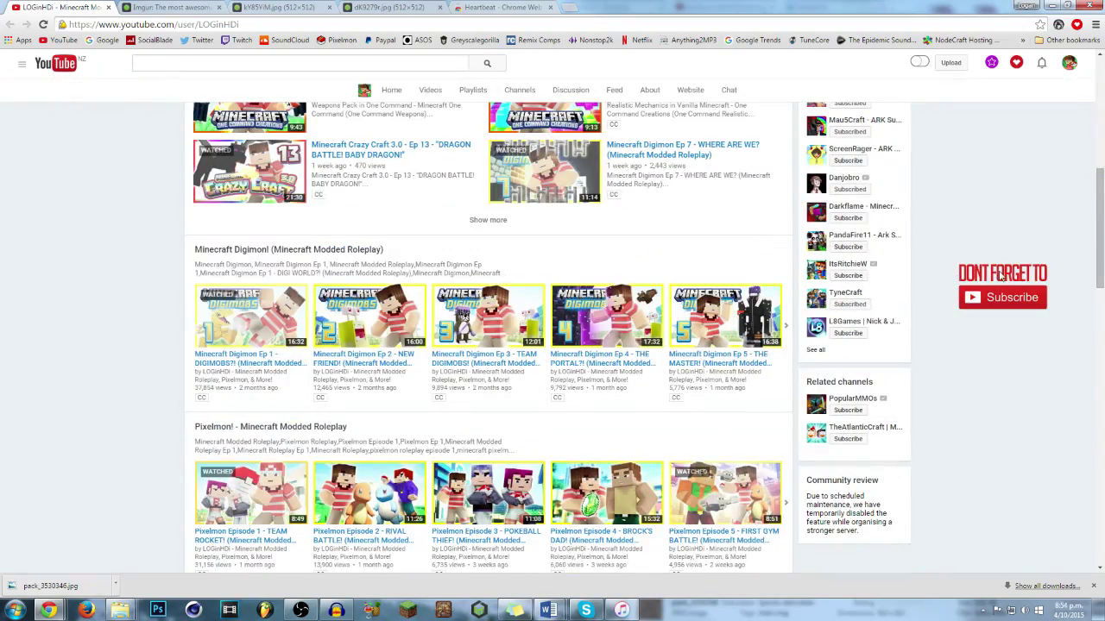
pyautogui.scroll(-5, 982, 284)
pyautogui.scroll(-5, 981, 284)
pyautogui.scroll(-5, 976, 285)
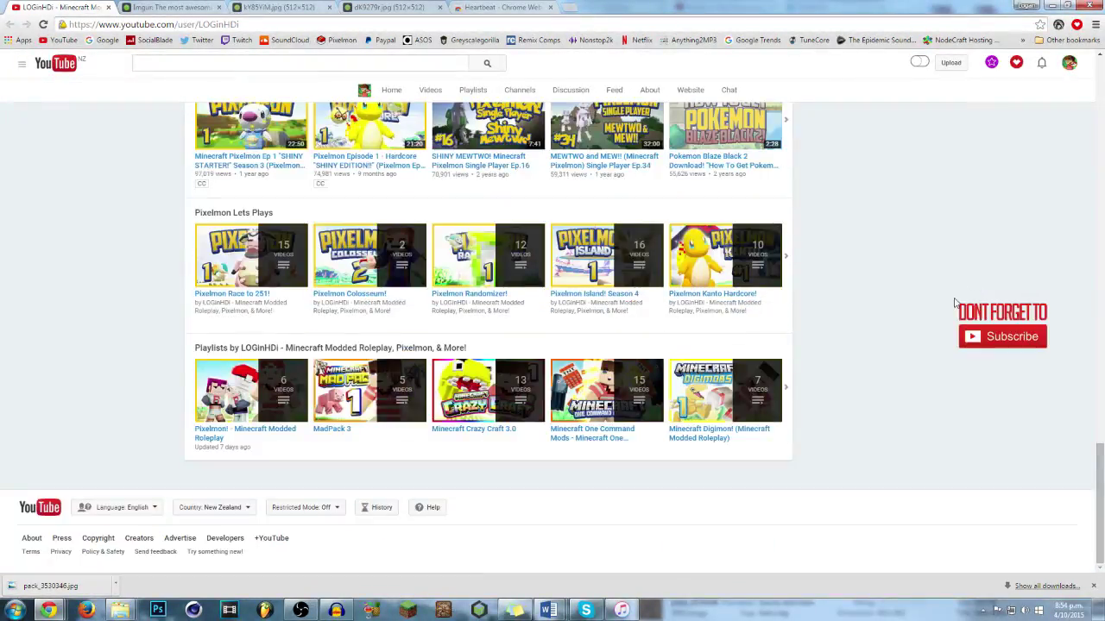
pyautogui.scroll(8, 950, 303)
pyautogui.scroll(5, 931, 308)
pyautogui.scroll(10, 931, 308)
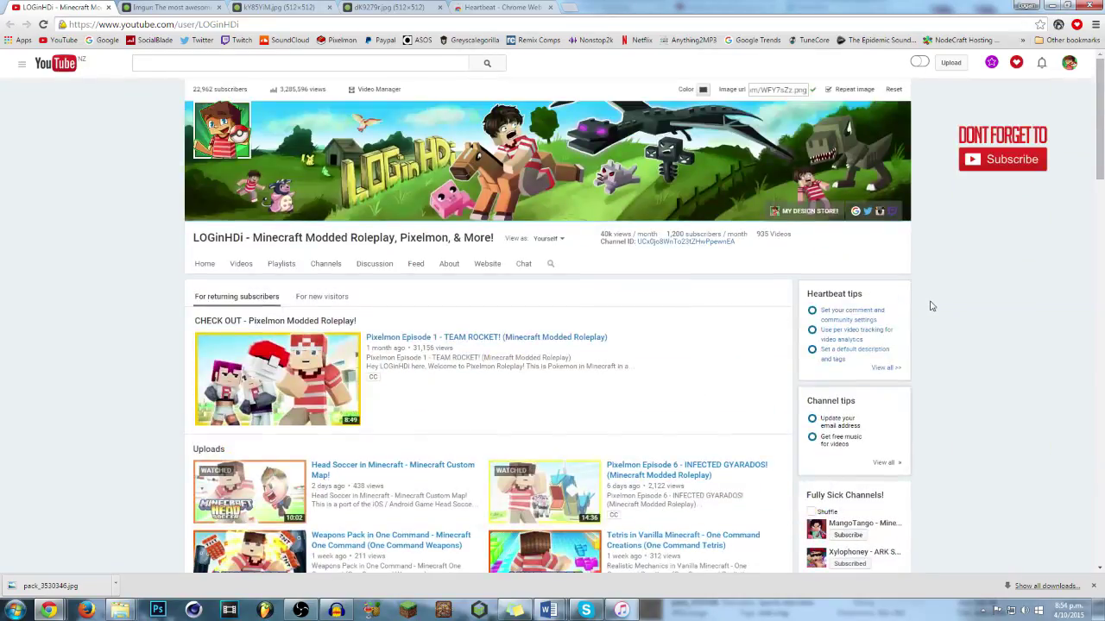
pyautogui.scroll(-6, 984, 293)
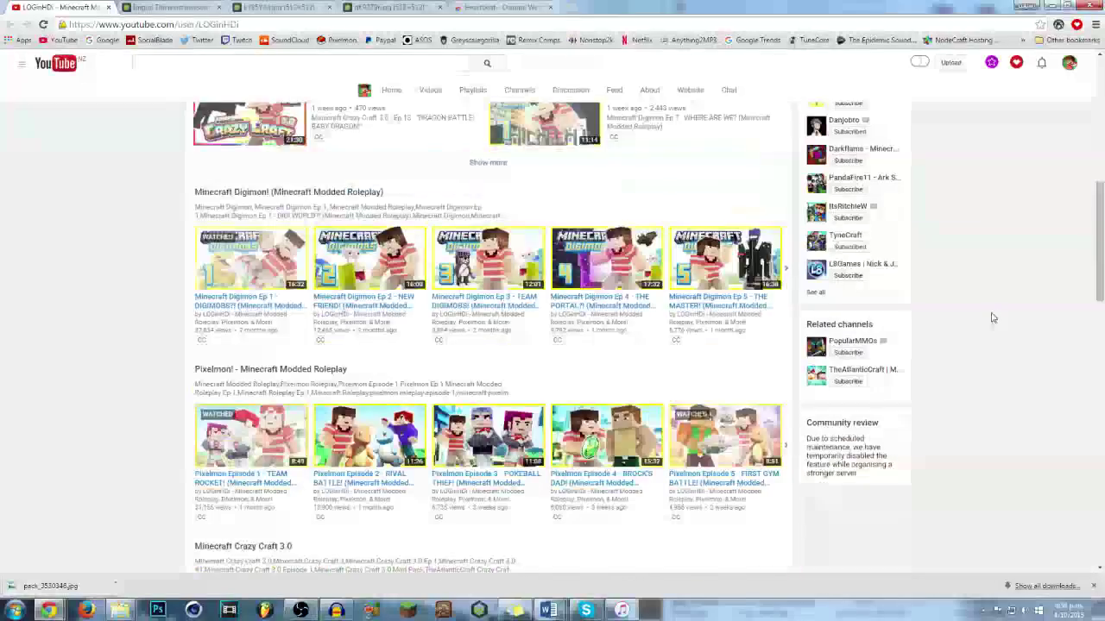
pyautogui.scroll(-3, 984, 314)
pyautogui.scroll(10, 954, 301)
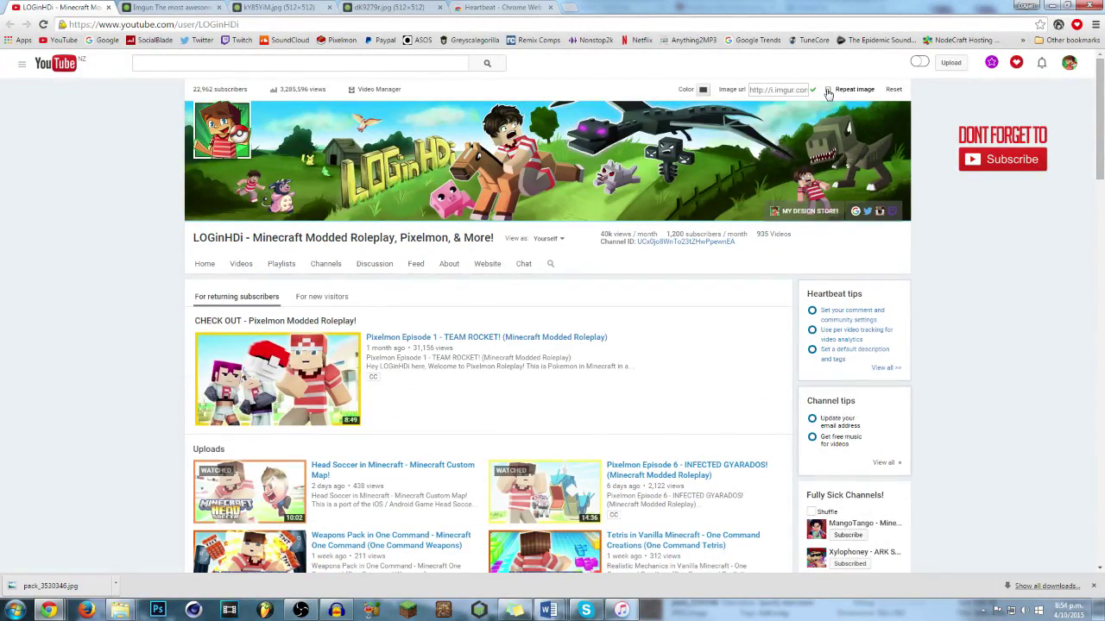
pyautogui.click(827, 90)
pyautogui.scroll(-5, 944, 216)
pyautogui.scroll(5, 947, 221)
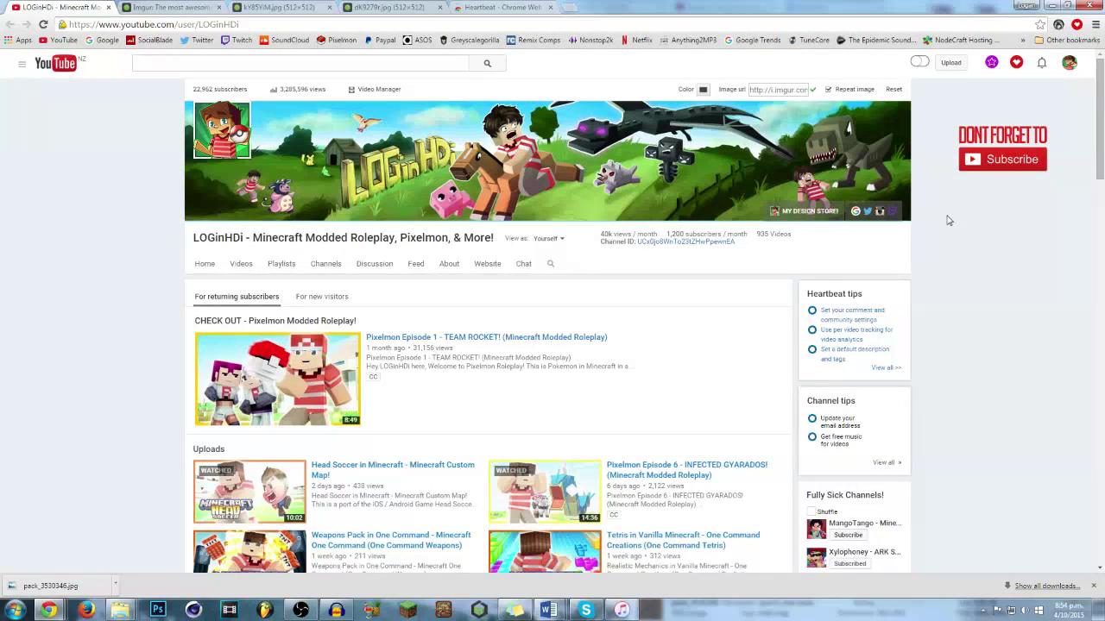